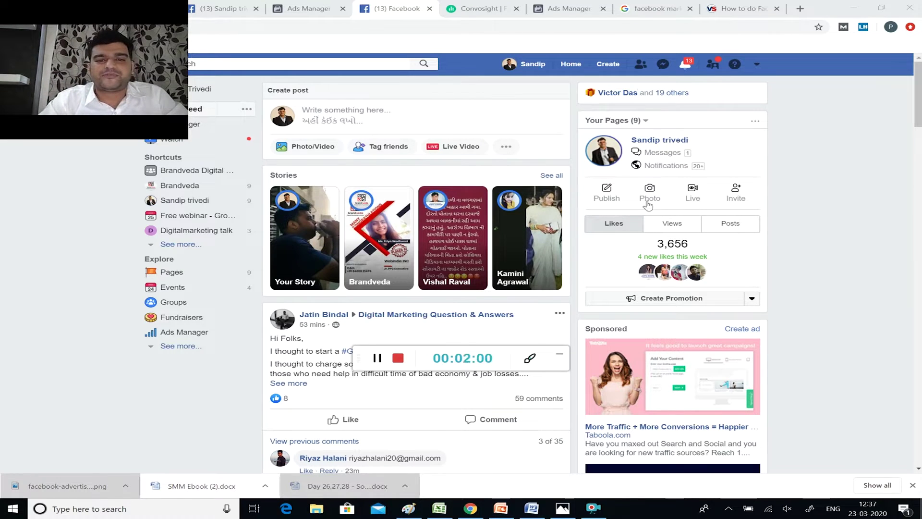
Step: Open the full list of managed pages and go to the own-name page listed just below Digital marketing speaker
{"action": "scroll", "coordinate": [438, 171], "scroll_direction": "down", "scroll_amount": 1}
{"action": "scroll", "coordinate": [438, 172], "scroll_direction": "up", "scroll_amount": 1}
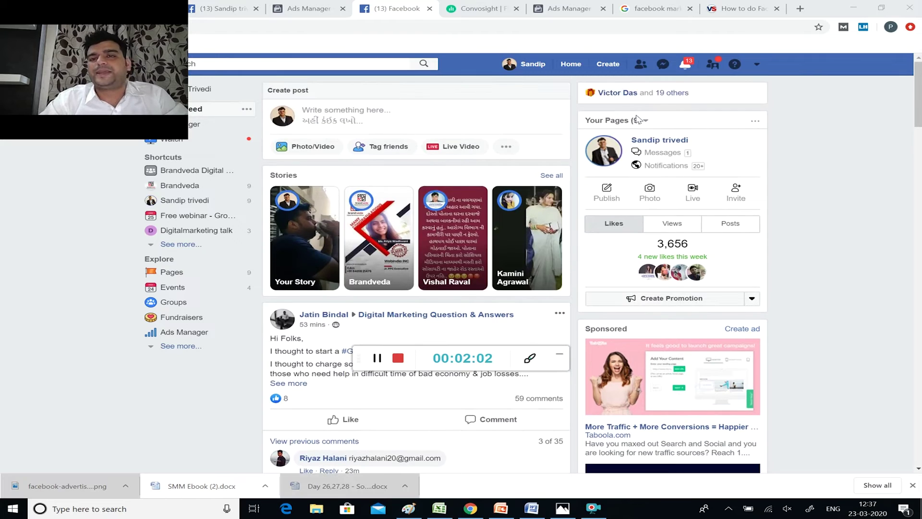
{"action": "left_click", "coordinate": [757, 67]}
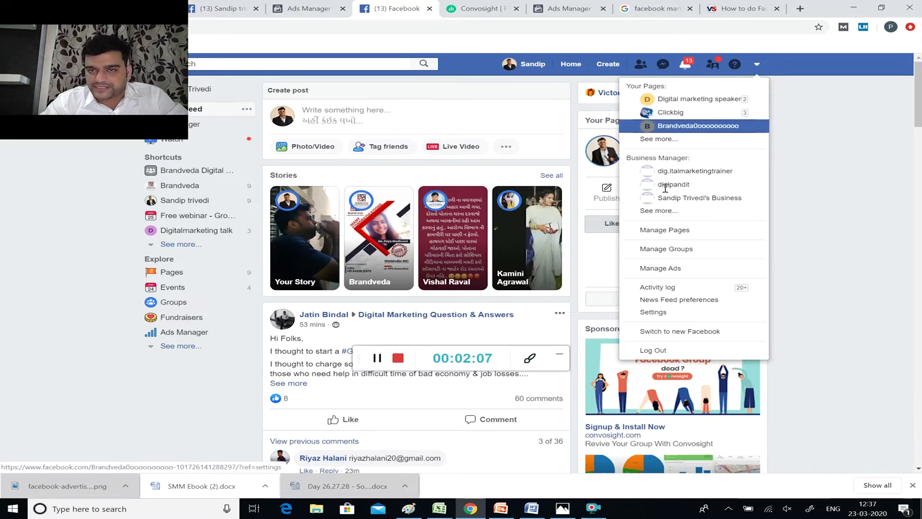
{"action": "left_click", "coordinate": [661, 143]}
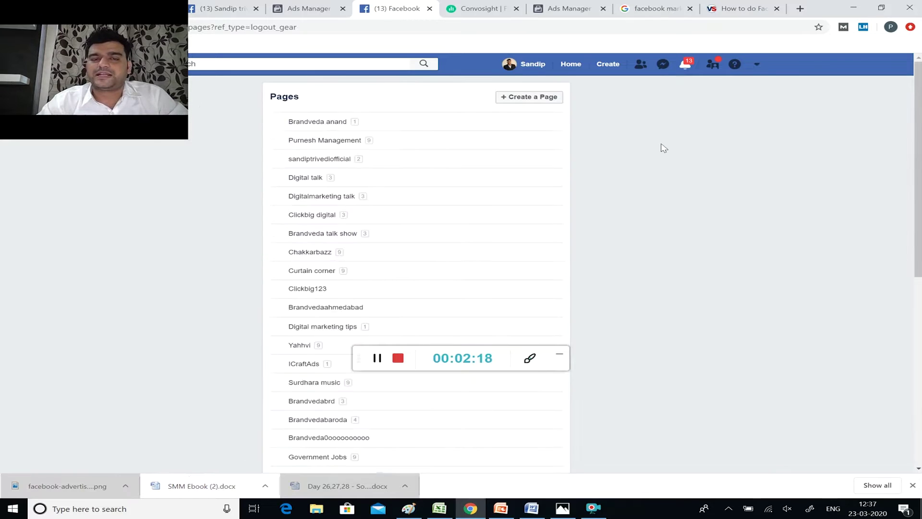
{"action": "scroll", "coordinate": [443, 274], "scroll_direction": "down", "scroll_amount": 3}
{"action": "scroll", "coordinate": [445, 275], "scroll_direction": "down", "scroll_amount": 5}
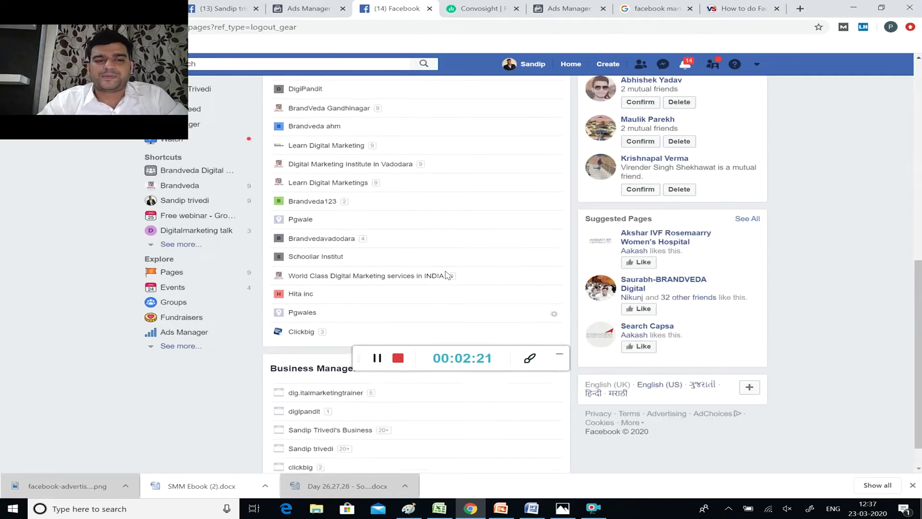
{"action": "scroll", "coordinate": [448, 275], "scroll_direction": "up", "scroll_amount": 1}
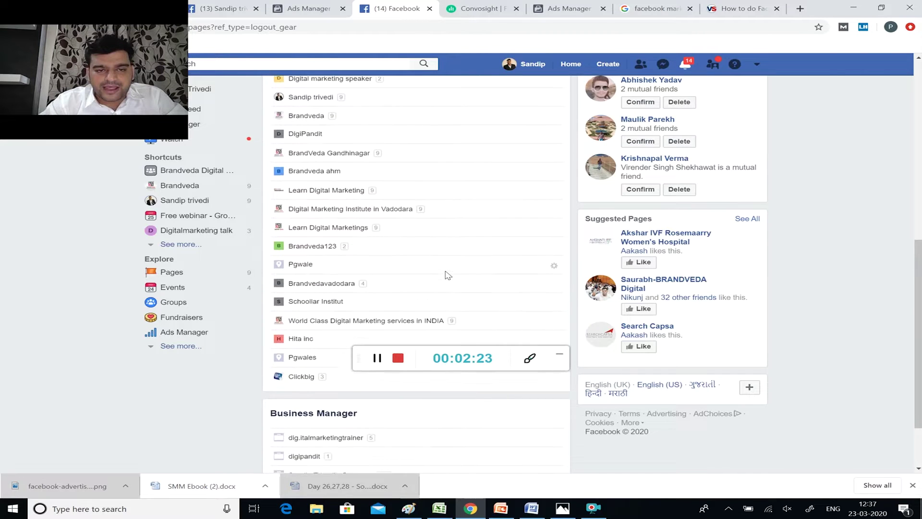
{"action": "scroll", "coordinate": [445, 272], "scroll_direction": "up", "scroll_amount": 1}
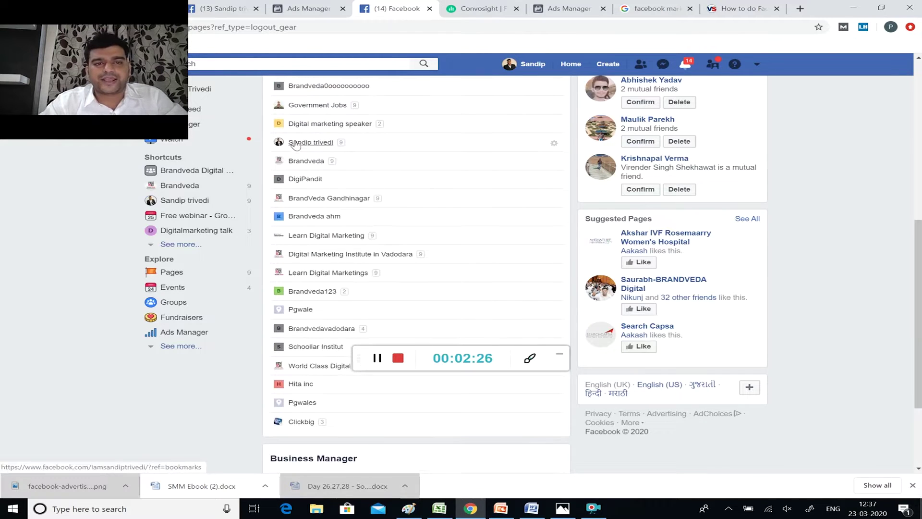
{"action": "left_click", "coordinate": [305, 145]}
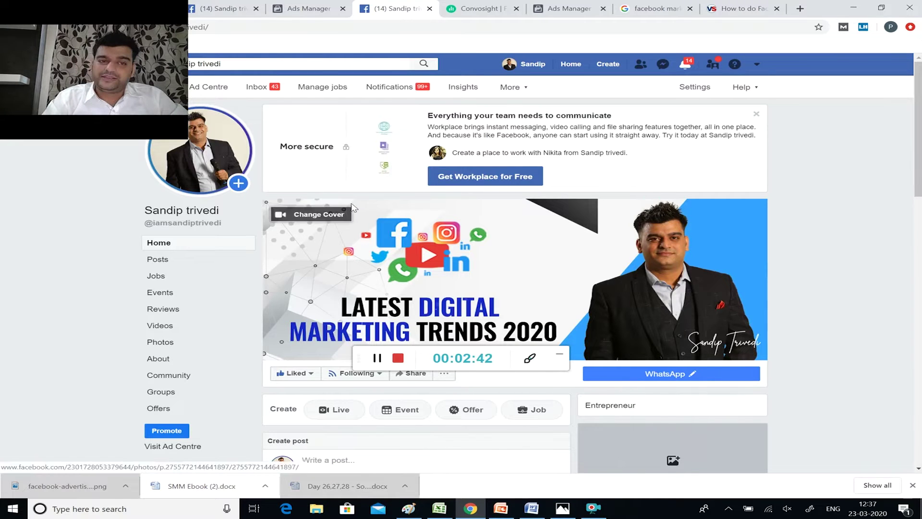
Step: Open the page's About section and look over its general information
{"action": "scroll", "coordinate": [354, 207], "scroll_direction": "down", "scroll_amount": 2}
{"action": "scroll", "coordinate": [354, 208], "scroll_direction": "down", "scroll_amount": 1}
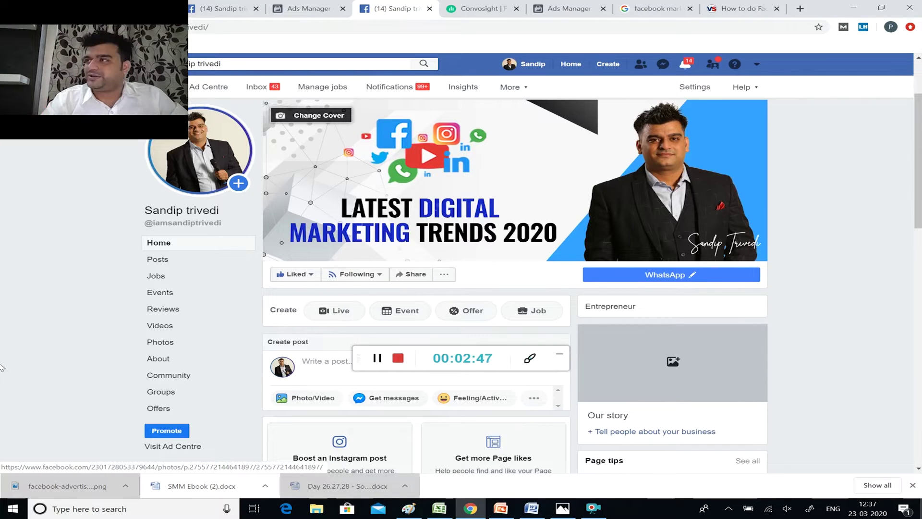
{"action": "left_click", "coordinate": [160, 368]}
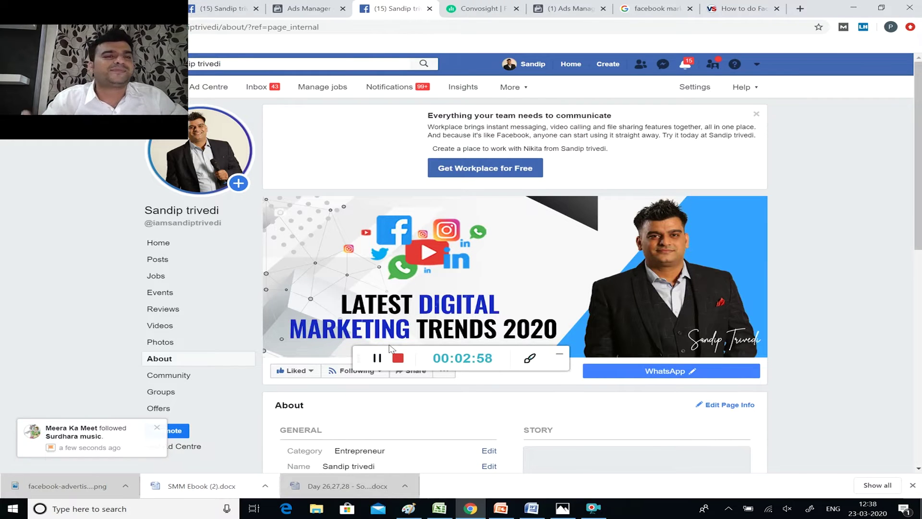
{"action": "scroll", "coordinate": [566, 269], "scroll_direction": "down", "scroll_amount": 3}
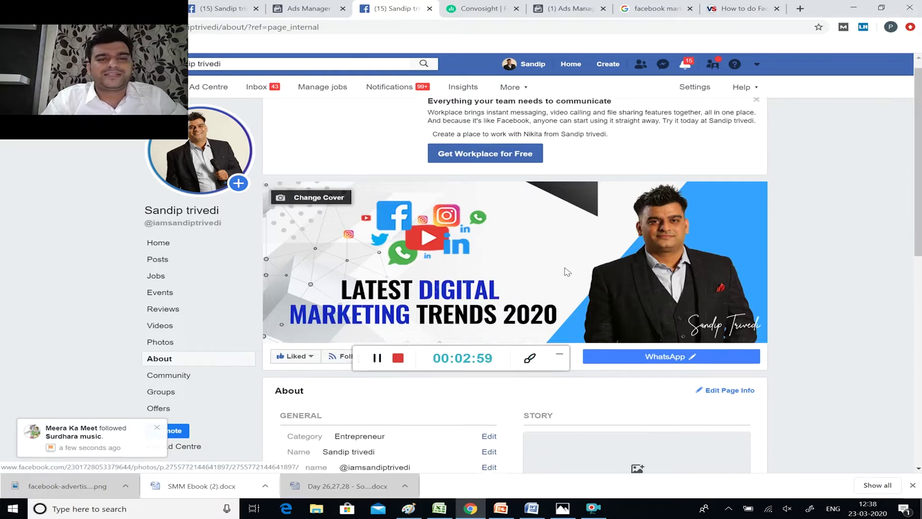
{"action": "scroll", "coordinate": [566, 269], "scroll_direction": "up", "scroll_amount": 3}
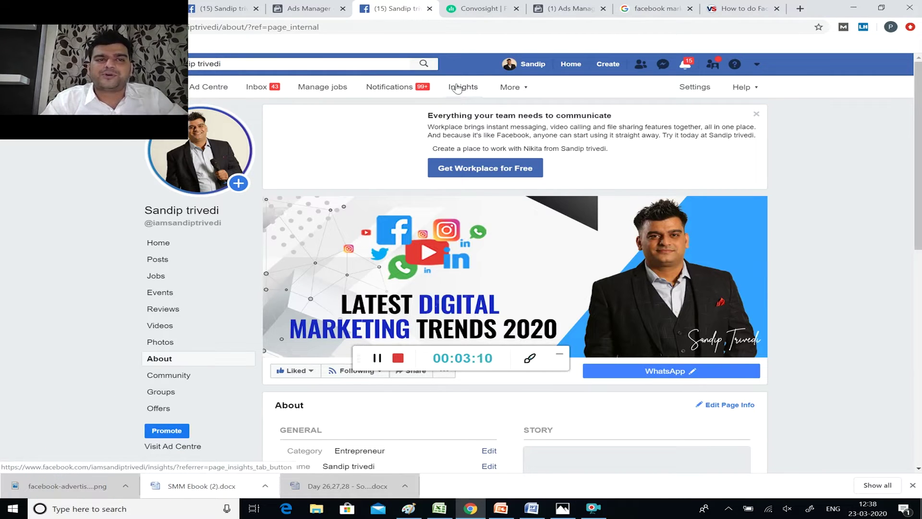
Step: Open the page's settings, look over the general options and open the Page Info section
{"action": "left_click", "coordinate": [696, 90]}
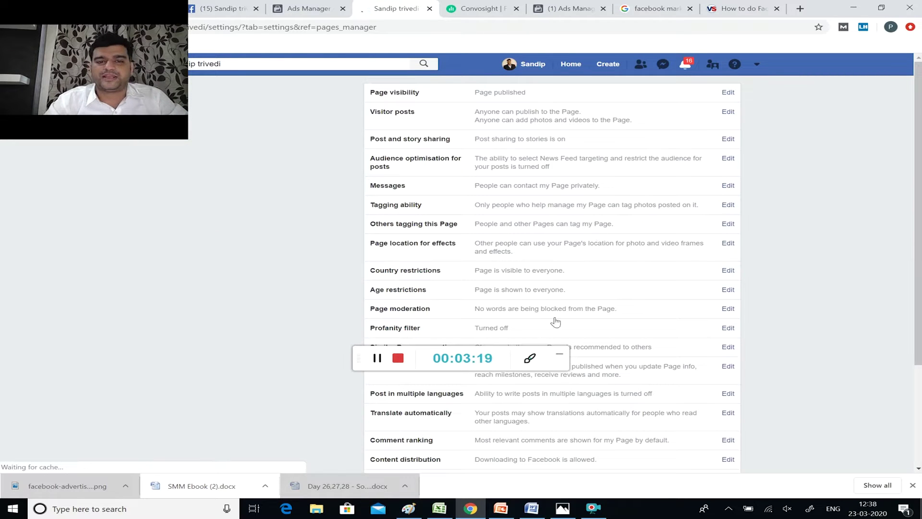
{"action": "left_click_drag", "start_coordinate": [499, 354], "coordinate": [91, 459]}
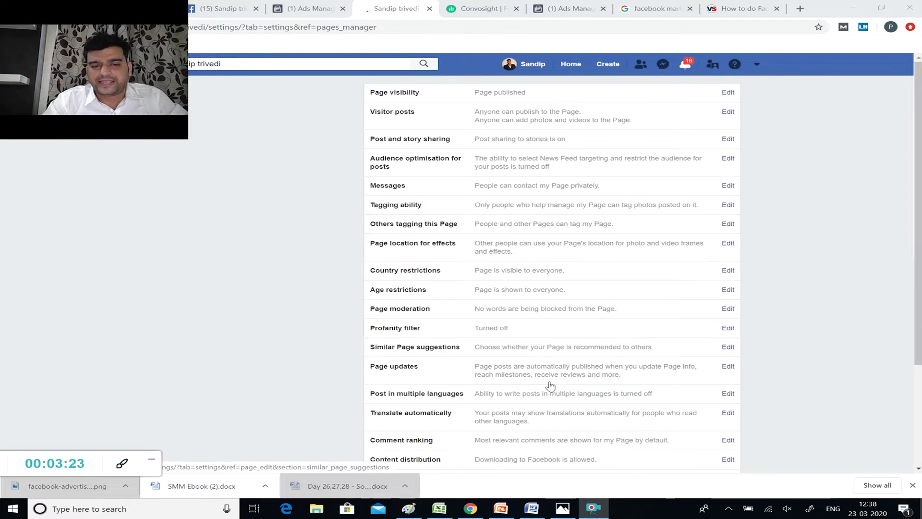
{"action": "scroll", "coordinate": [550, 385], "scroll_direction": "down", "scroll_amount": 1}
{"action": "scroll", "coordinate": [551, 386], "scroll_direction": "up", "scroll_amount": 2}
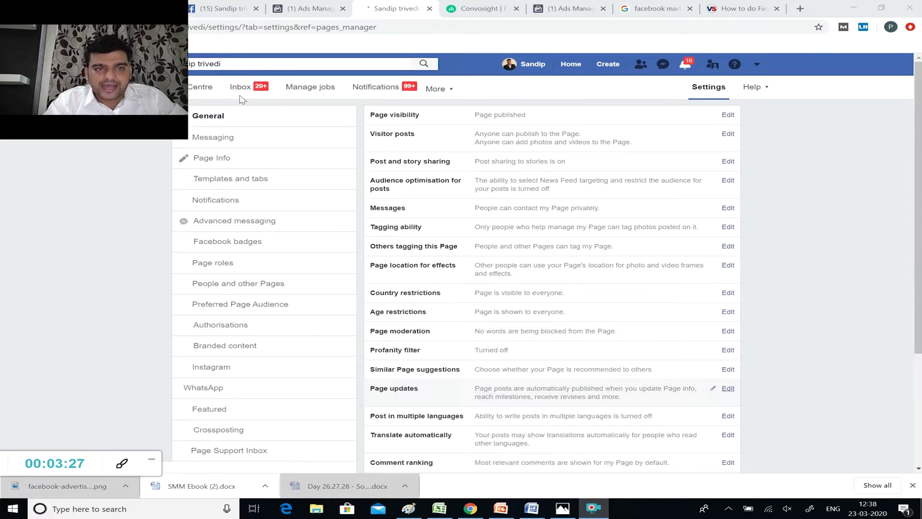
{"action": "left_click", "coordinate": [206, 159]}
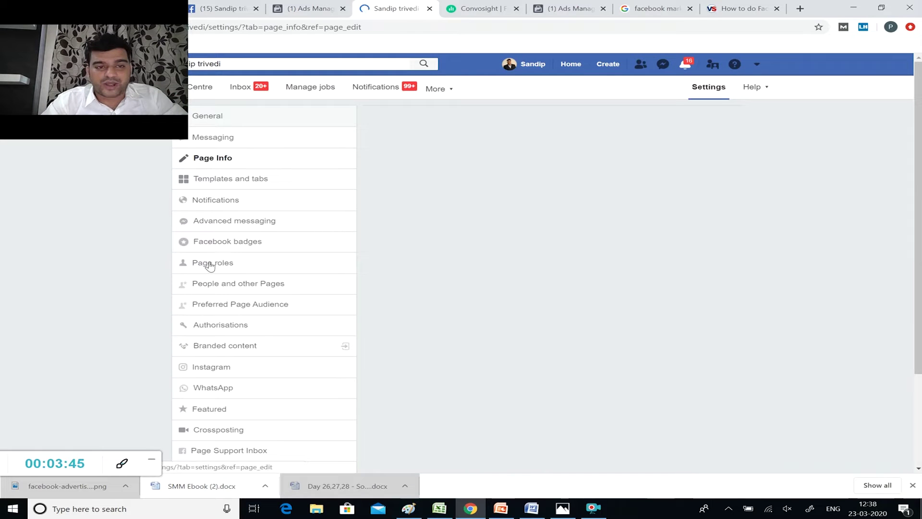
Step: Open the Page roles settings and examine the page owner and the existing admin roles
{"action": "left_click", "coordinate": [210, 263]}
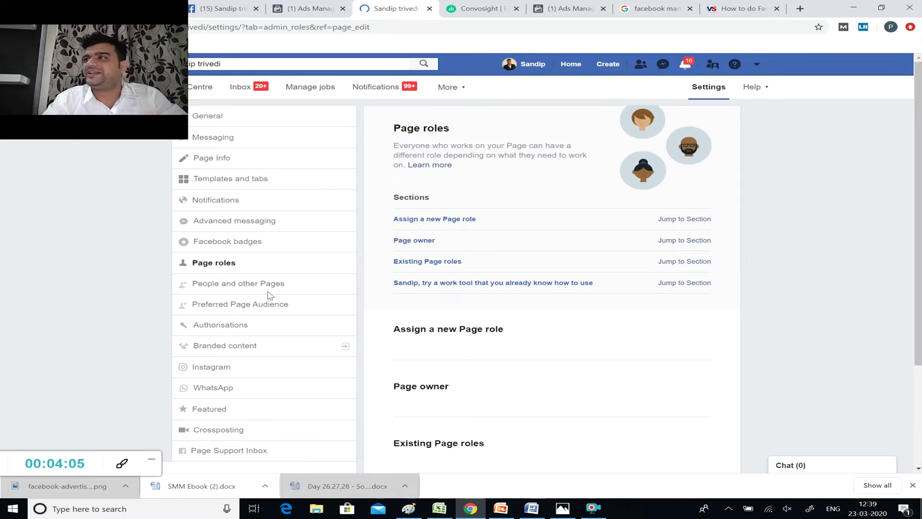
{"action": "scroll", "coordinate": [375, 319], "scroll_direction": "down", "scroll_amount": 1}
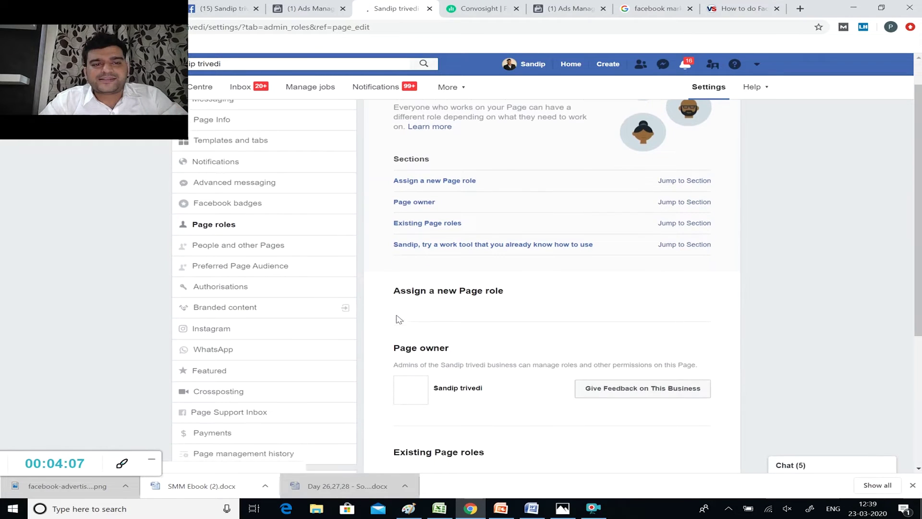
{"action": "scroll", "coordinate": [399, 319], "scroll_direction": "down", "scroll_amount": 4}
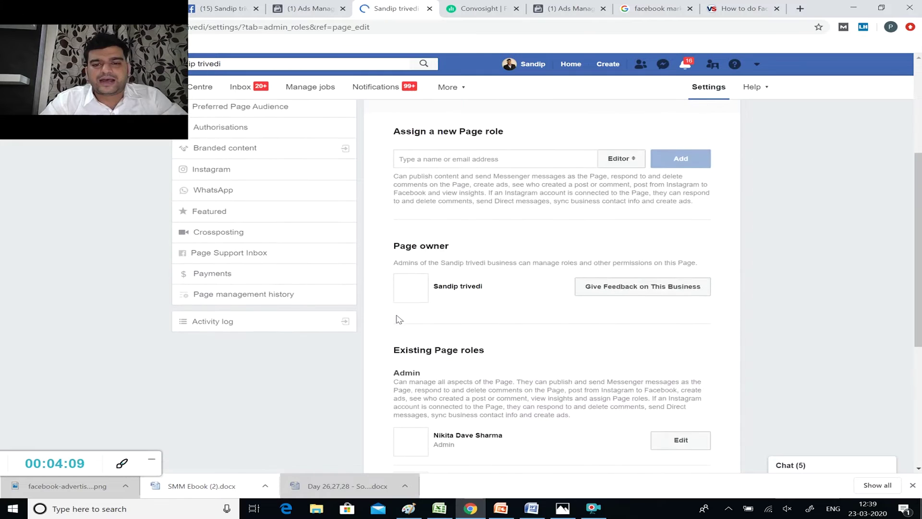
{"action": "scroll", "coordinate": [406, 354], "scroll_direction": "down", "scroll_amount": 2}
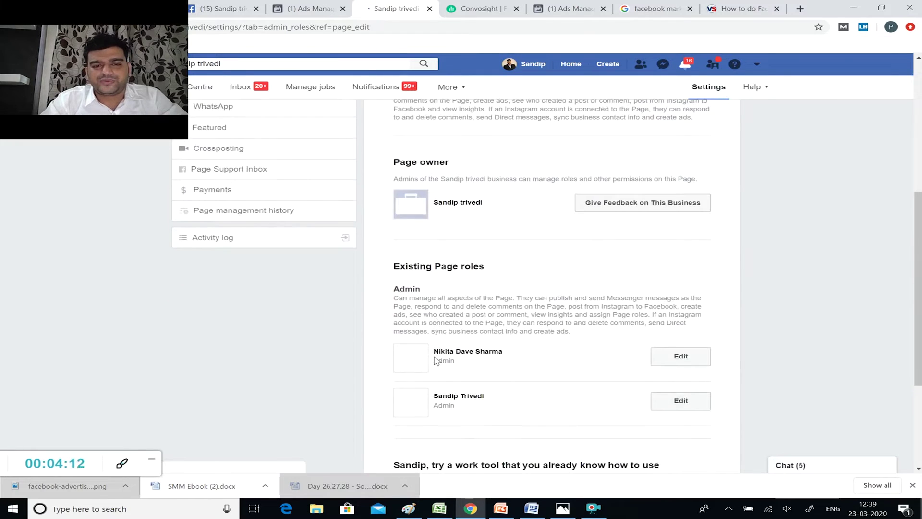
{"action": "scroll", "coordinate": [435, 361], "scroll_direction": "down", "scroll_amount": 3}
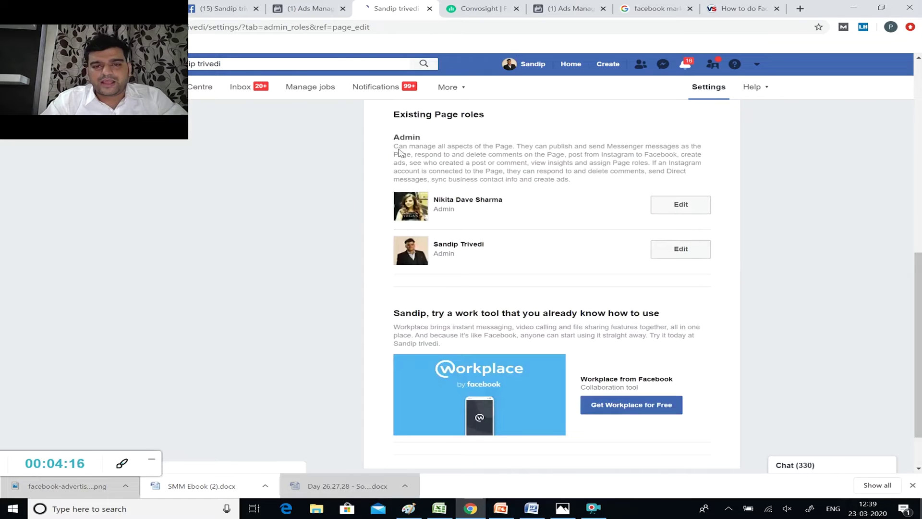
{"action": "scroll", "coordinate": [428, 178], "scroll_direction": "down", "scroll_amount": 1}
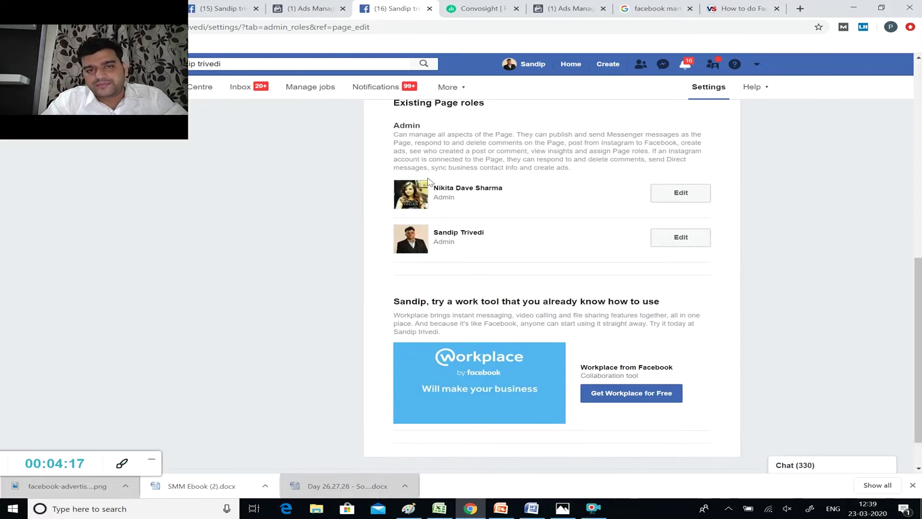
{"action": "scroll", "coordinate": [430, 182], "scroll_direction": "down", "scroll_amount": 1}
{"action": "scroll", "coordinate": [430, 182], "scroll_direction": "down", "scroll_amount": 1}
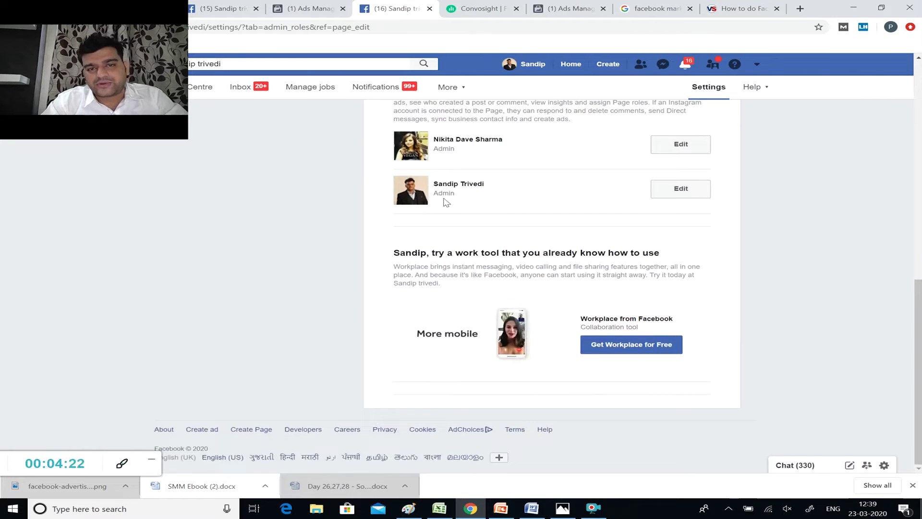
{"action": "scroll", "coordinate": [430, 151], "scroll_direction": "up", "scroll_amount": 1}
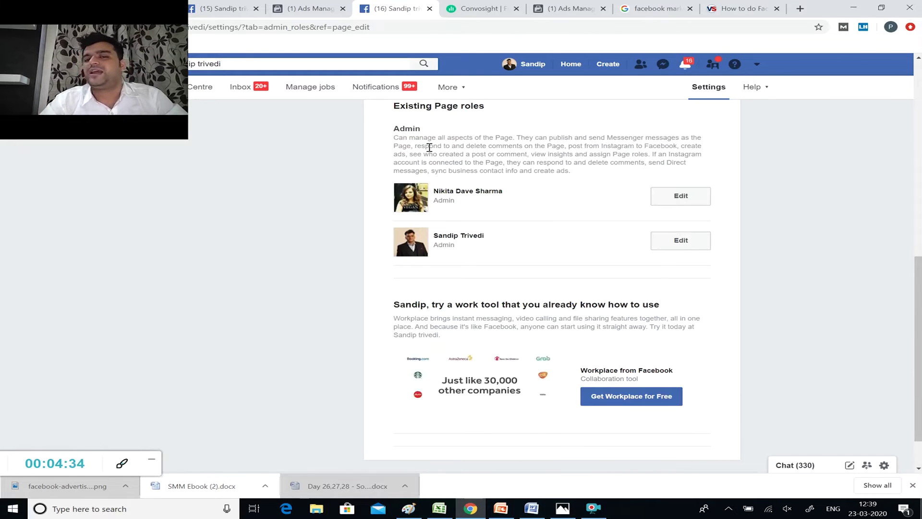
Step: Examine the role types offered for assigning a new Page role
{"action": "scroll", "coordinate": [430, 147], "scroll_direction": "up", "scroll_amount": 1}
{"action": "scroll", "coordinate": [429, 147], "scroll_direction": "up", "scroll_amount": 5}
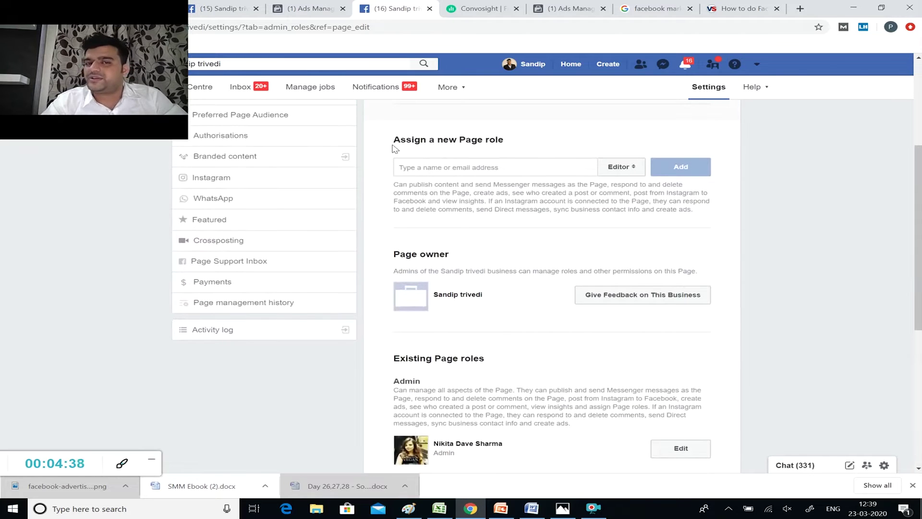
{"action": "scroll", "coordinate": [507, 144], "scroll_direction": "up", "scroll_amount": 2}
{"action": "scroll", "coordinate": [508, 144], "scroll_direction": "up", "scroll_amount": 3}
{"action": "scroll", "coordinate": [507, 144], "scroll_direction": "down", "scroll_amount": 3}
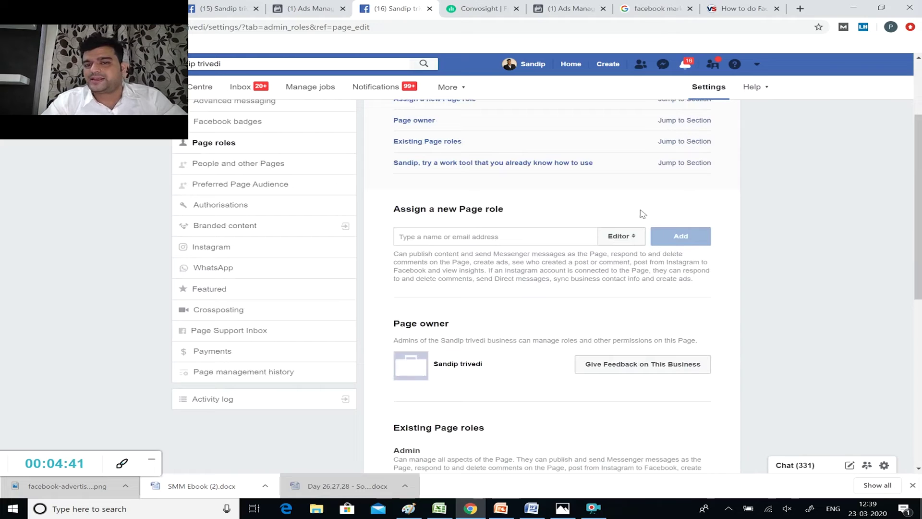
{"action": "left_click", "coordinate": [612, 236]}
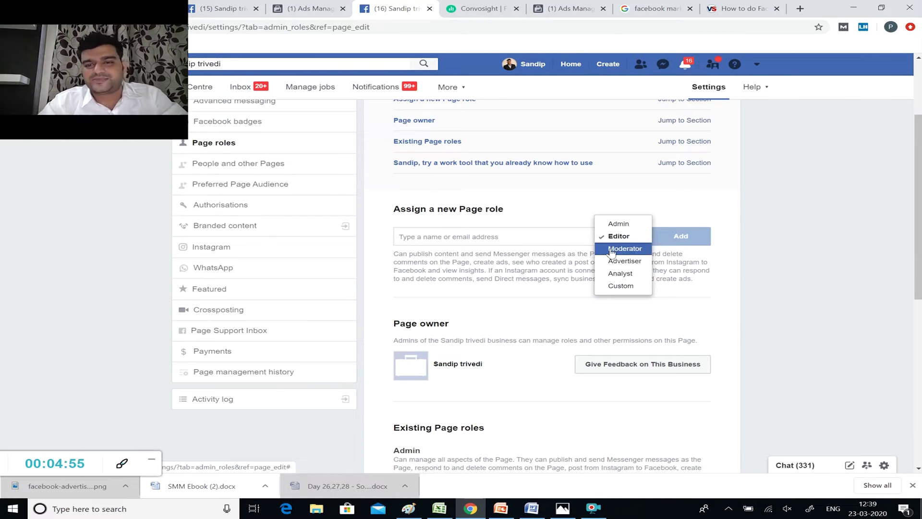
Step: Try to add the first suggested friend as an Editor of the page, cancelling at the password confirmation
{"action": "left_click", "coordinate": [515, 235]}
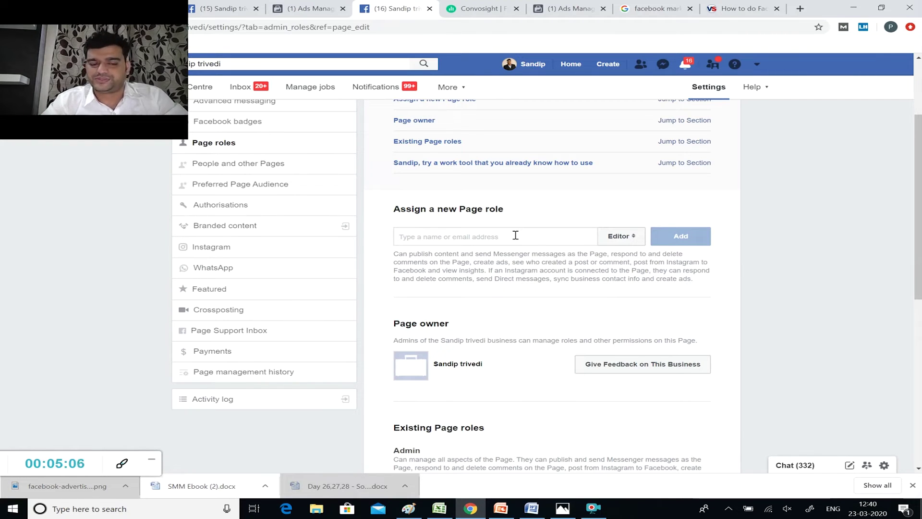
{"action": "type", "text": "saura"}
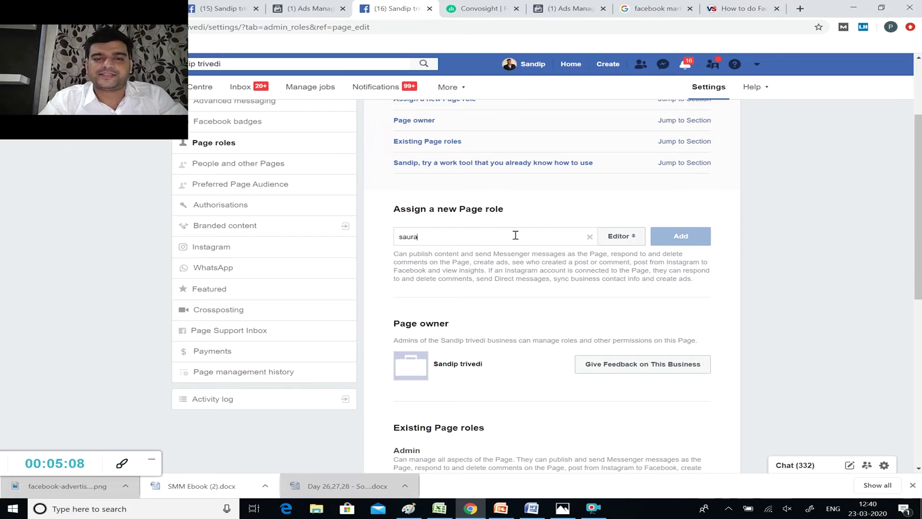
{"action": "type", "text": "bh"}
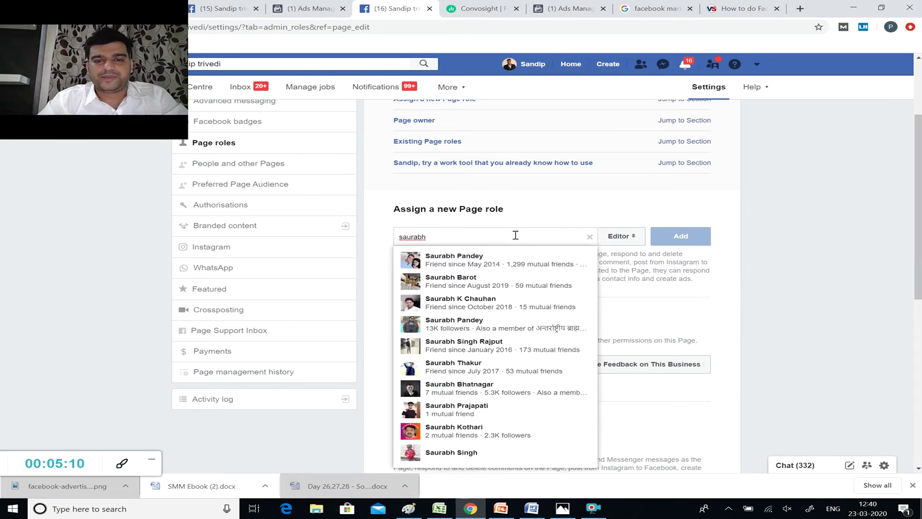
{"action": "left_click", "coordinate": [451, 263]}
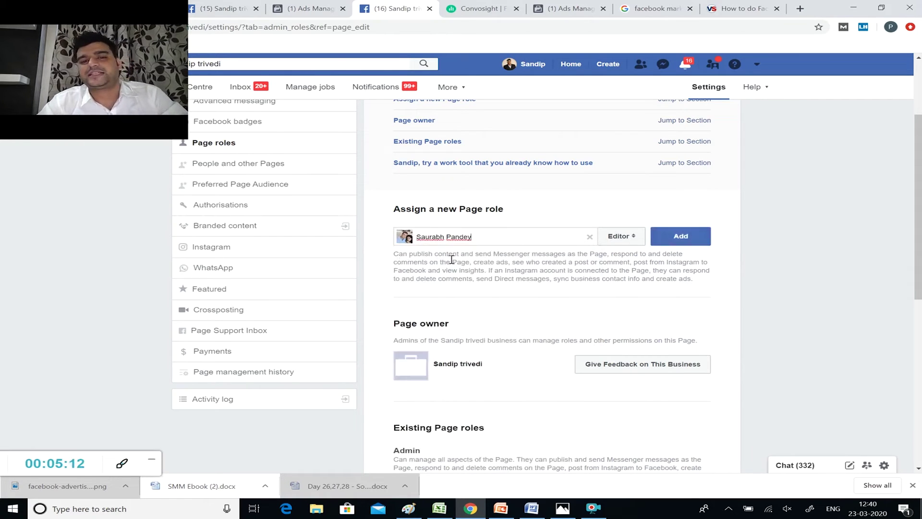
{"action": "left_click", "coordinate": [670, 247]}
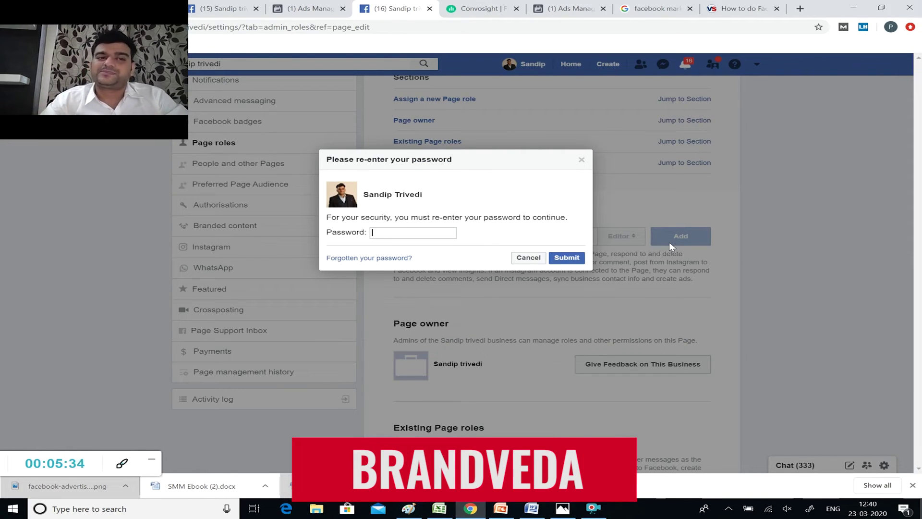
{"action": "left_click", "coordinate": [528, 257]}
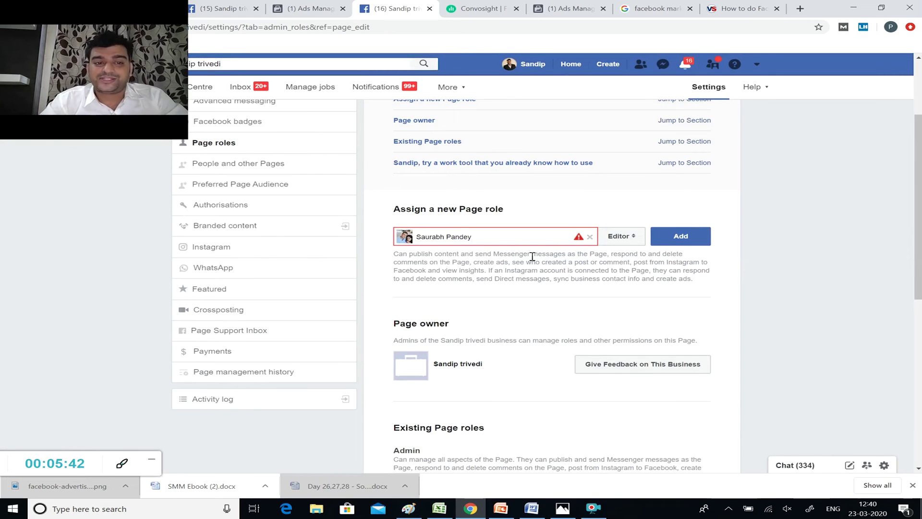
{"action": "scroll", "coordinate": [276, 298], "scroll_direction": "up", "scroll_amount": 2}
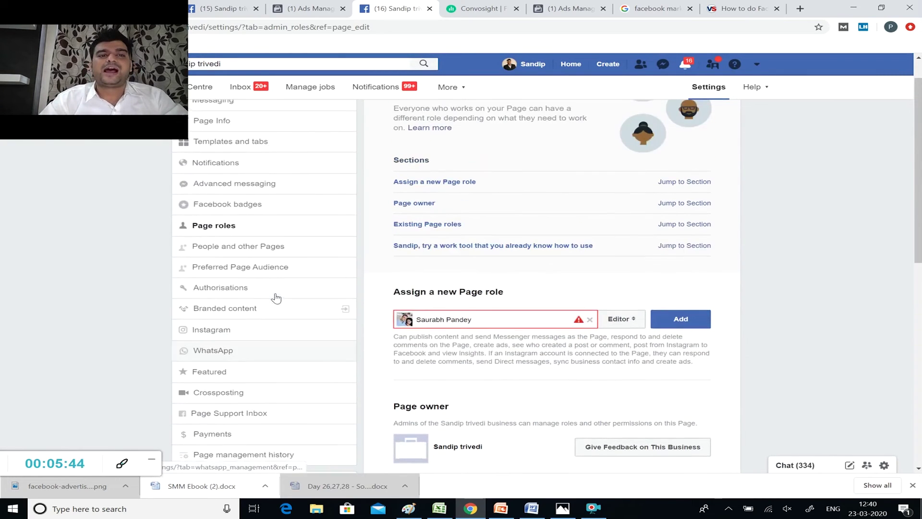
{"action": "scroll", "coordinate": [241, 204], "scroll_direction": "up", "scroll_amount": 1}
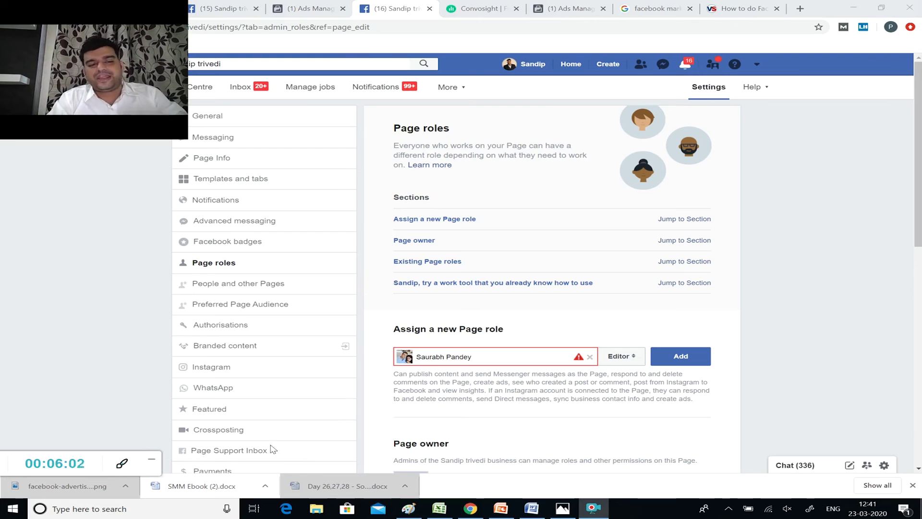
{"action": "left_click_drag", "start_coordinate": [64, 463], "coordinate": [294, 289]}
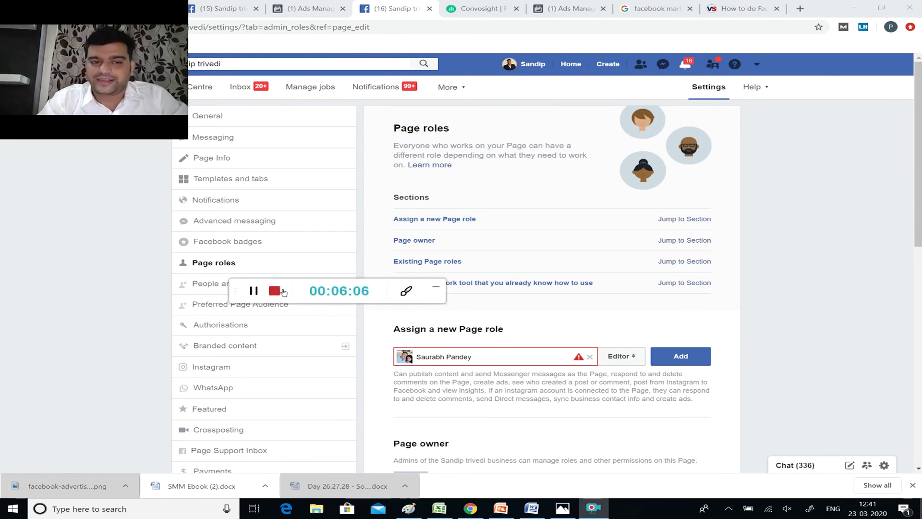